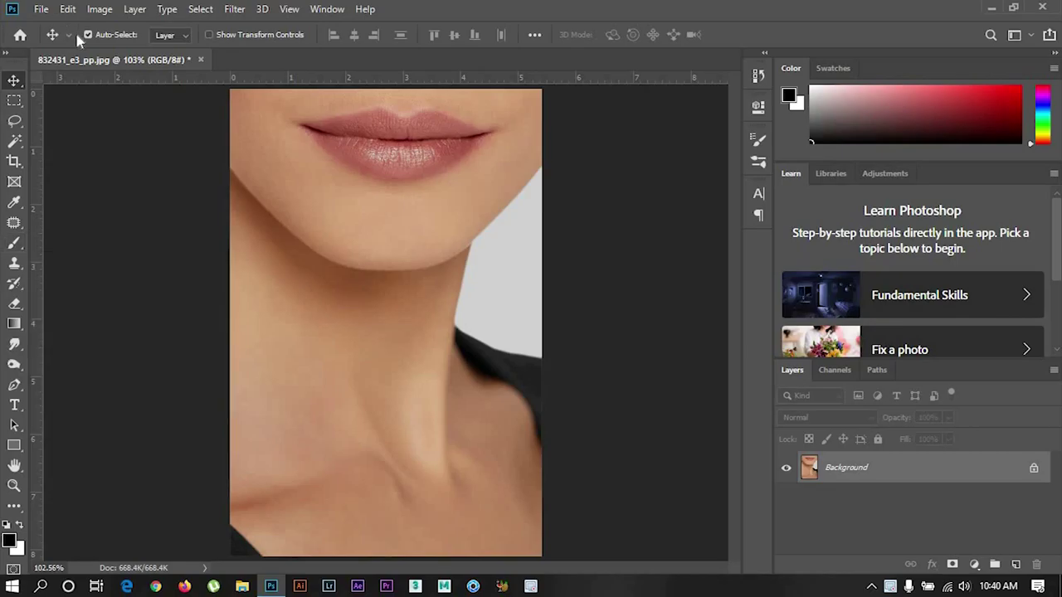
Set up a soft 7 px, 0% hardness brush and zoom in on the lips
{"action": "left_click", "coordinate": [14, 242]}
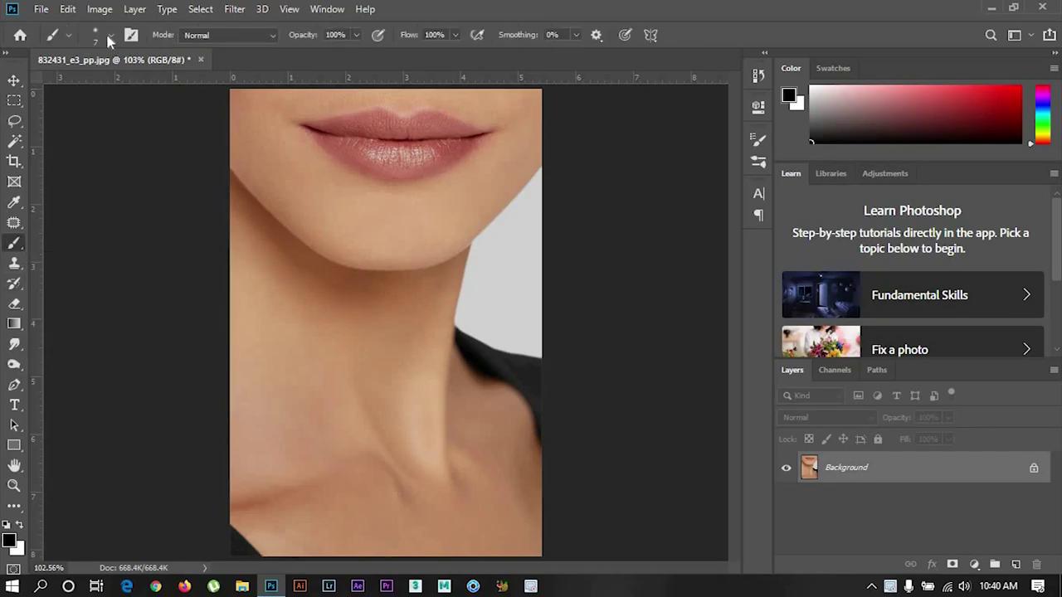
{"action": "left_click", "coordinate": [109, 36]}
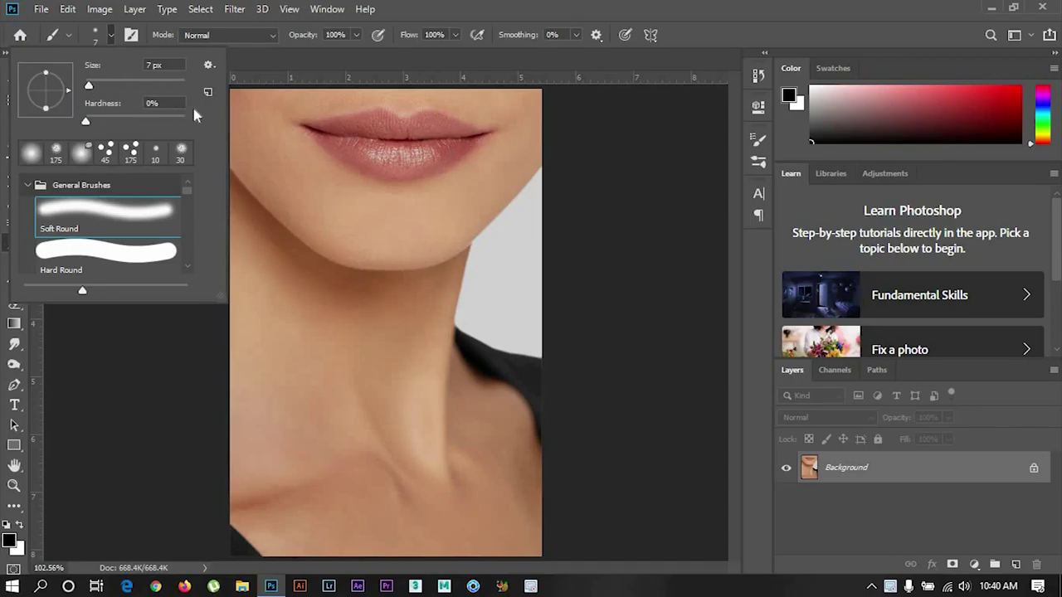
{"action": "left_click", "coordinate": [309, 40]}
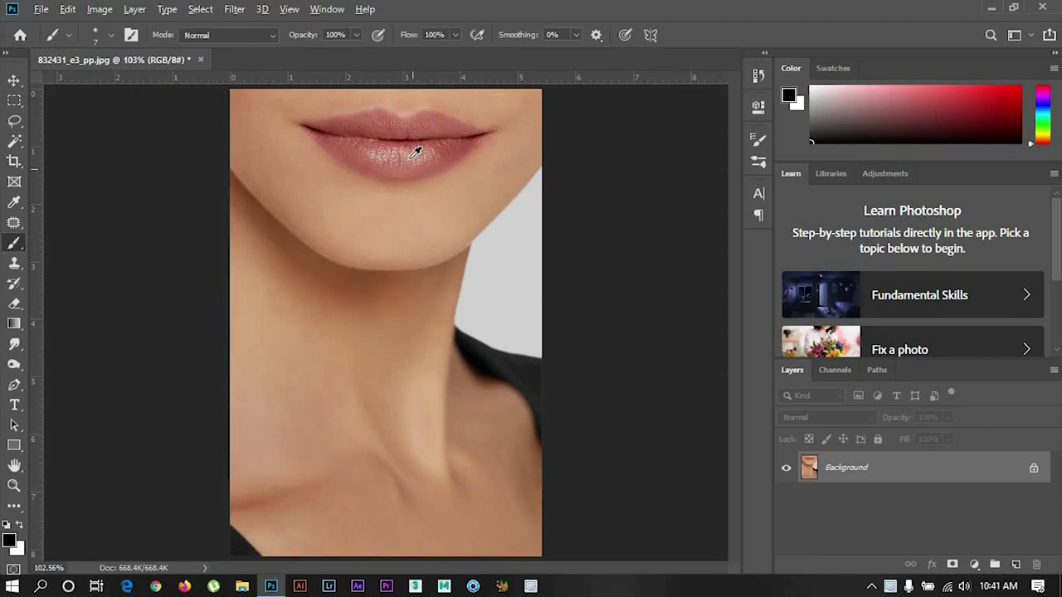
{"action": "scroll", "coordinate": [417, 161], "scroll_direction": "up", "scroll_amount": 3}
{"action": "scroll", "coordinate": [379, 177], "scroll_direction": "up", "scroll_amount": 2}
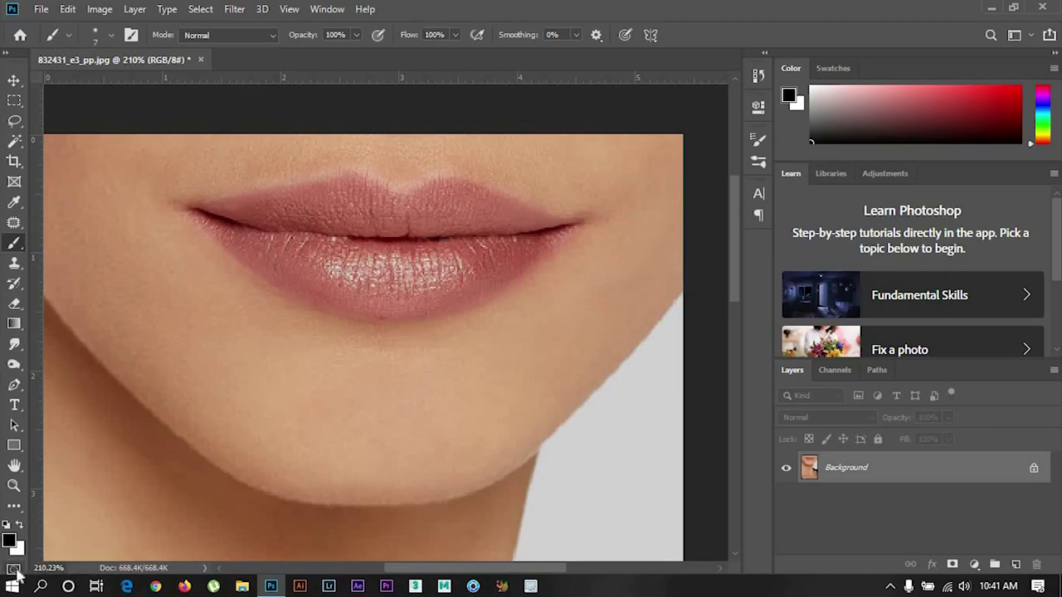
Paint over the lips in Quick Mask, resizing the brush, then exit to get the lip selection
{"action": "left_click", "coordinate": [14, 569]}
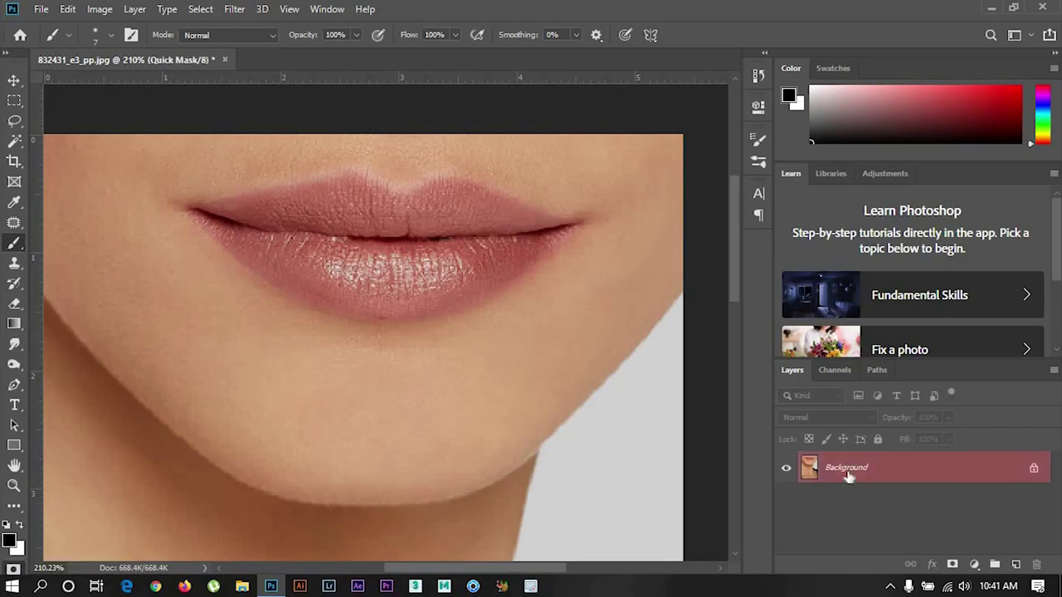
{"action": "left_click", "coordinate": [13, 571]}
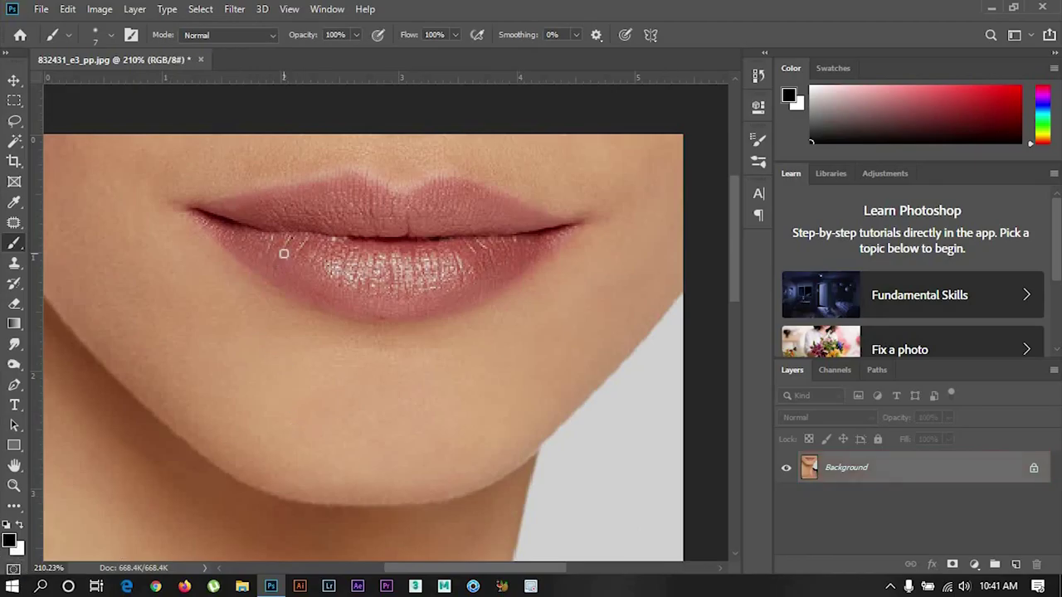
{"action": "key", "text": "q"}
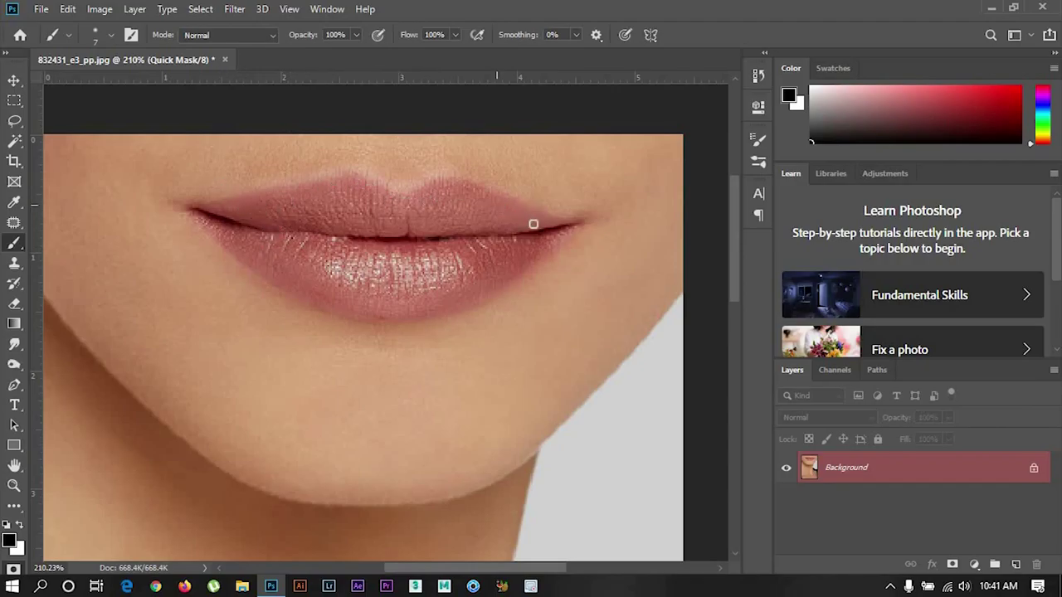
{"action": "mouse_move", "coordinate": [215, 207]}
{"action": "left_mouse_down"}
{"action": "mouse_move", "coordinate": [363, 180]}
{"action": "mouse_move", "coordinate": [387, 197]}
{"action": "mouse_move", "coordinate": [470, 190]}
{"action": "mouse_move", "coordinate": [559, 231]}
{"action": "mouse_move", "coordinate": [451, 301]}
{"action": "mouse_move", "coordinate": [403, 310]}
{"action": "mouse_move", "coordinate": [256, 270]}
{"action": "mouse_move", "coordinate": [215, 223]}
{"action": "mouse_move", "coordinate": [230, 207]}
{"action": "mouse_move", "coordinate": [382, 204]}
{"action": "mouse_move", "coordinate": [548, 222]}
{"action": "mouse_move", "coordinate": [483, 291]}
{"action": "mouse_move", "coordinate": [230, 246]}
{"action": "mouse_move", "coordinate": [199, 217]}
{"action": "left_mouse_up"}
{"action": "key", "text": "bracketright"}
{"action": "key", "text": "bracketright"}
{"action": "key", "text": "bracketright"}
{"action": "mouse_move", "coordinate": [443, 225]}
{"action": "left_mouse_down"}
{"action": "mouse_move", "coordinate": [510, 224]}
{"action": "mouse_move", "coordinate": [462, 282]}
{"action": "mouse_move", "coordinate": [232, 225]}
{"action": "mouse_move", "coordinate": [350, 270]}
{"action": "left_mouse_up"}
{"action": "key", "text": "bracketleft"}
{"action": "key", "text": "bracketleft"}
{"action": "key", "text": "bracketleft"}
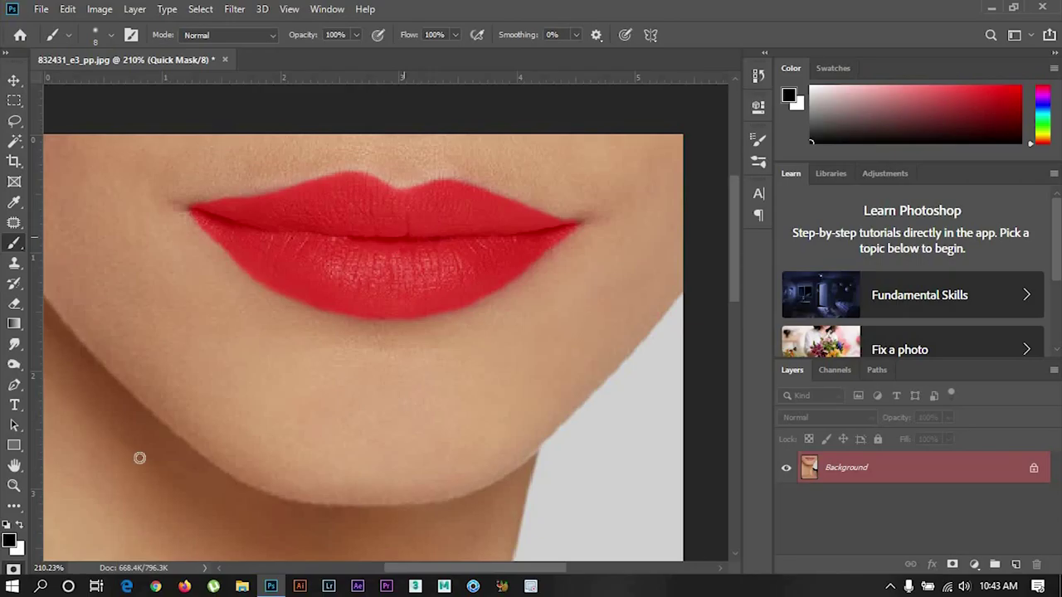
{"action": "left_click", "coordinate": [13, 569]}
{"action": "left_click", "coordinate": [13, 569]}
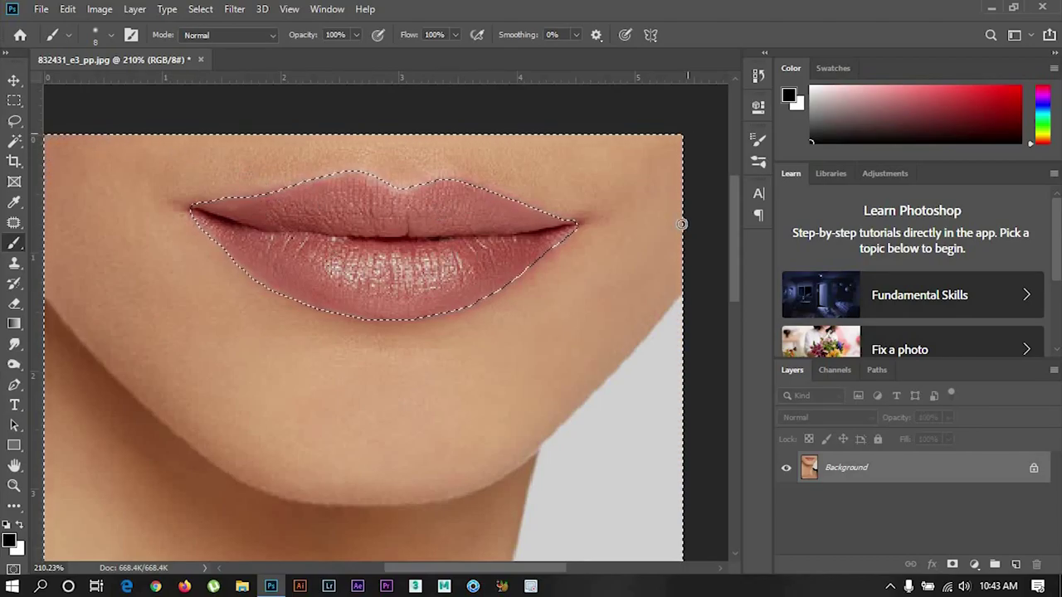
Invert the selection with Select > Inverse and recenter the lips in view
{"action": "left_click", "coordinate": [14, 80]}
{"action": "left_click", "coordinate": [327, 9]}
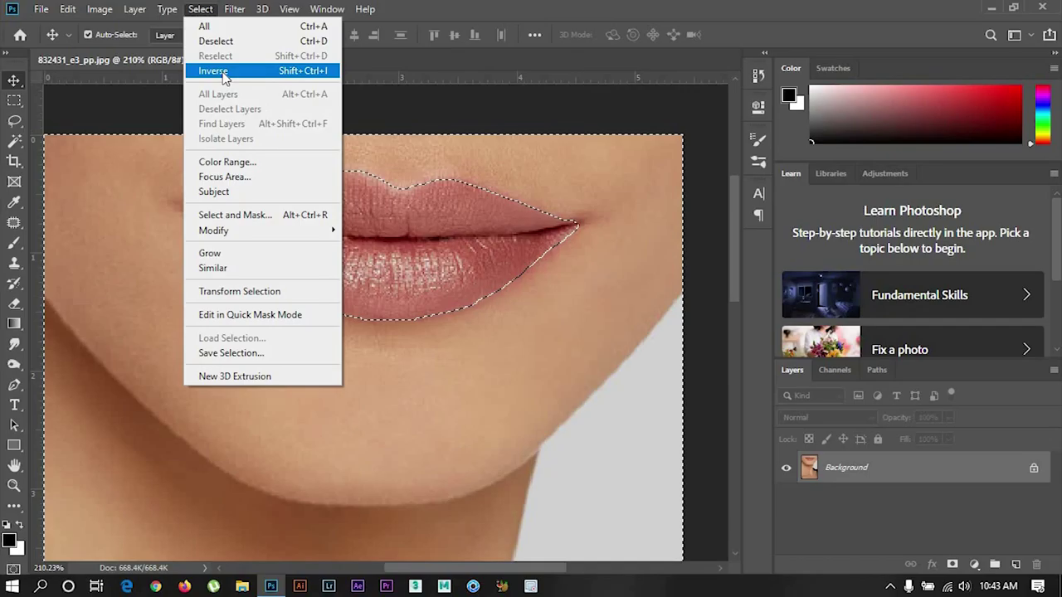
{"action": "left_click", "coordinate": [288, 75]}
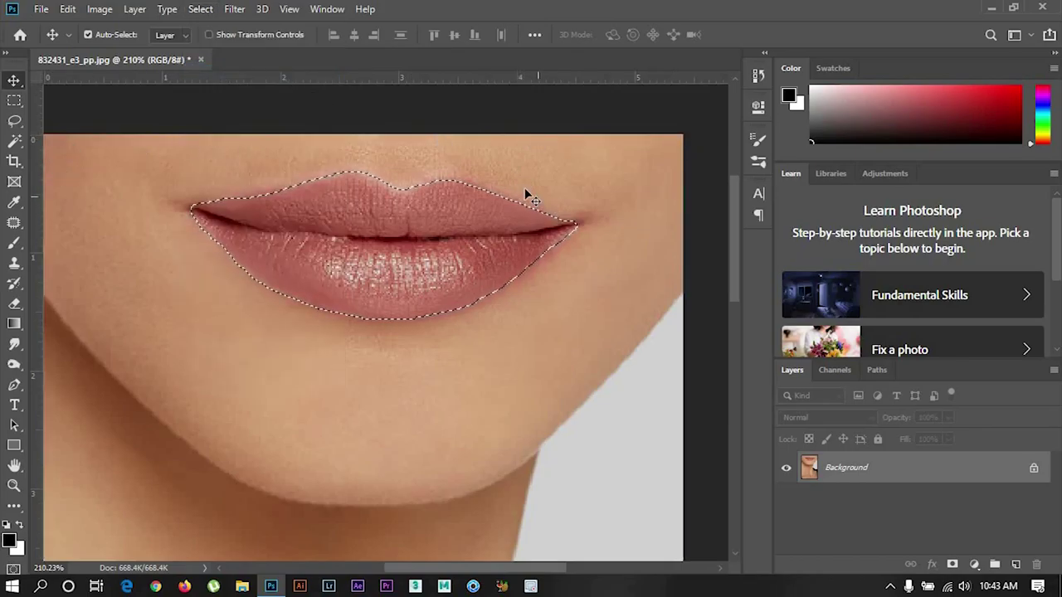
{"action": "left_click_drag", "start_coordinate": [365, 162], "coordinate": [391, 152]}
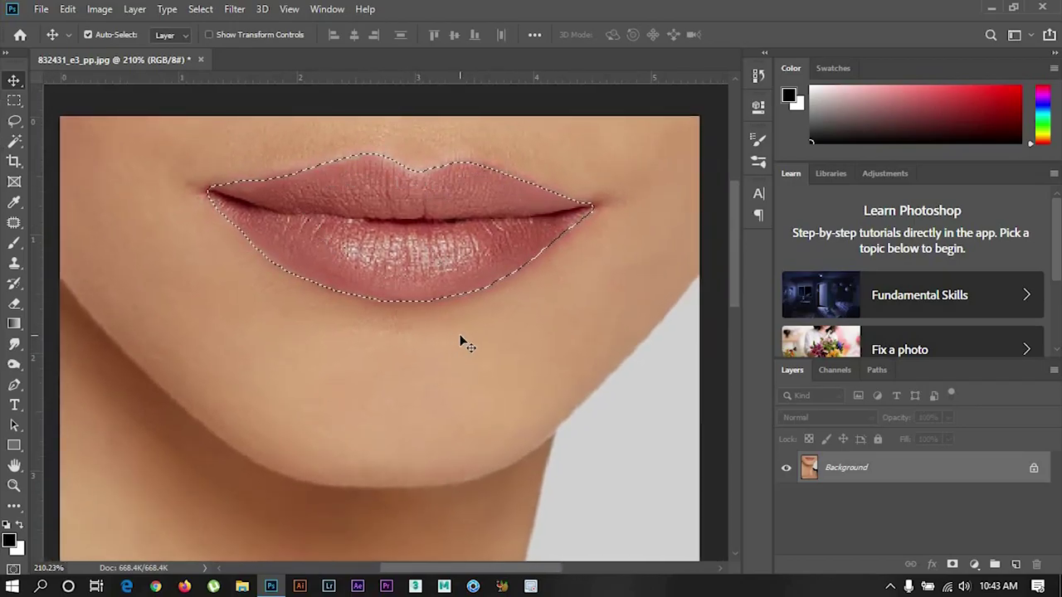
Add a pure red (ff0000) Solid Color fill layer masked to the lips
{"action": "left_click", "coordinate": [982, 555]}
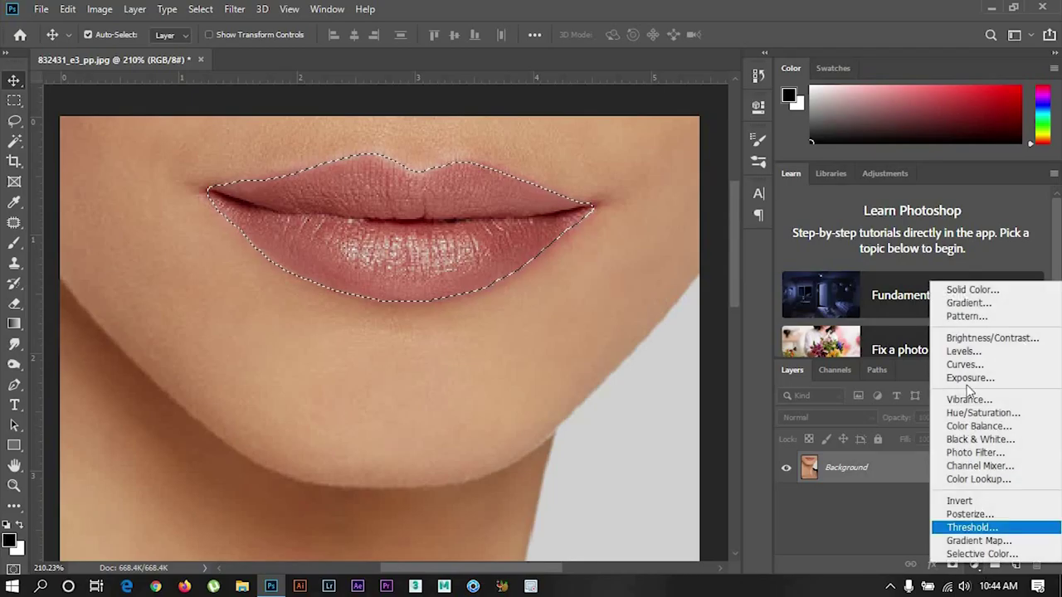
{"action": "left_click", "coordinate": [977, 290]}
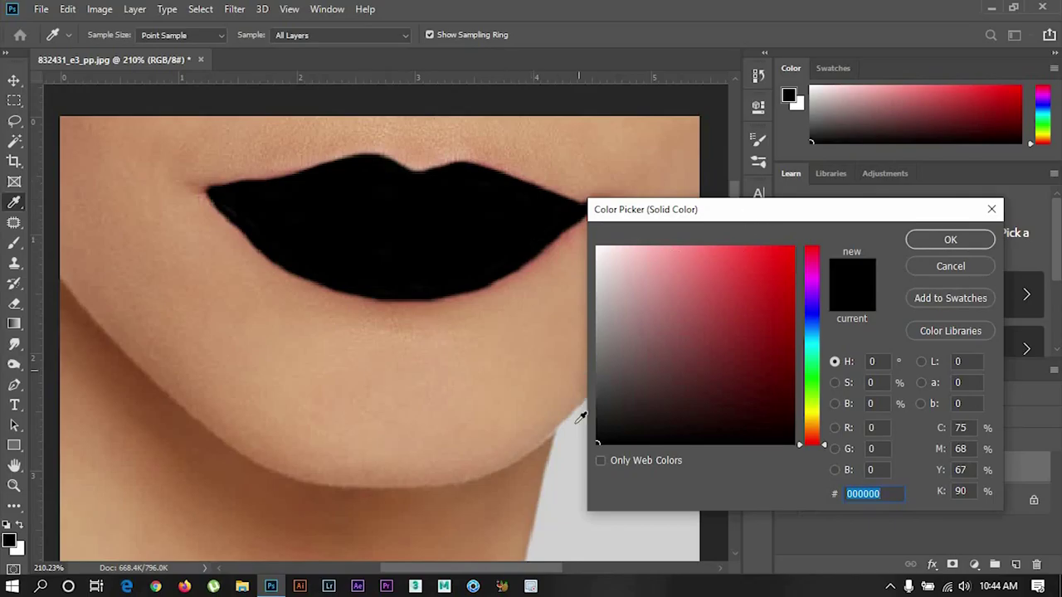
{"action": "type", "text": "ff0000"}
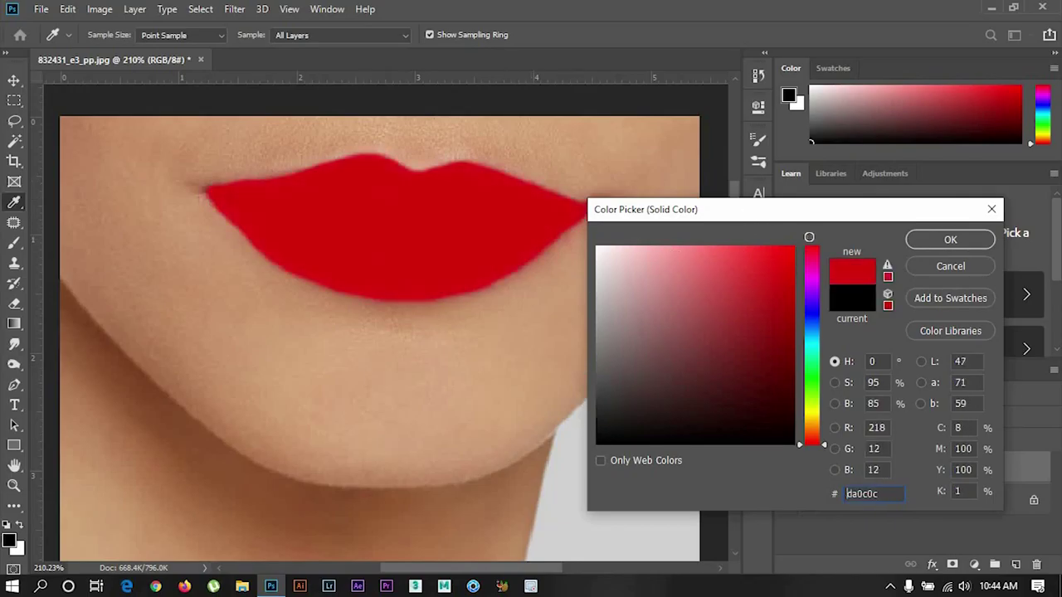
{"action": "left_click", "coordinate": [938, 241]}
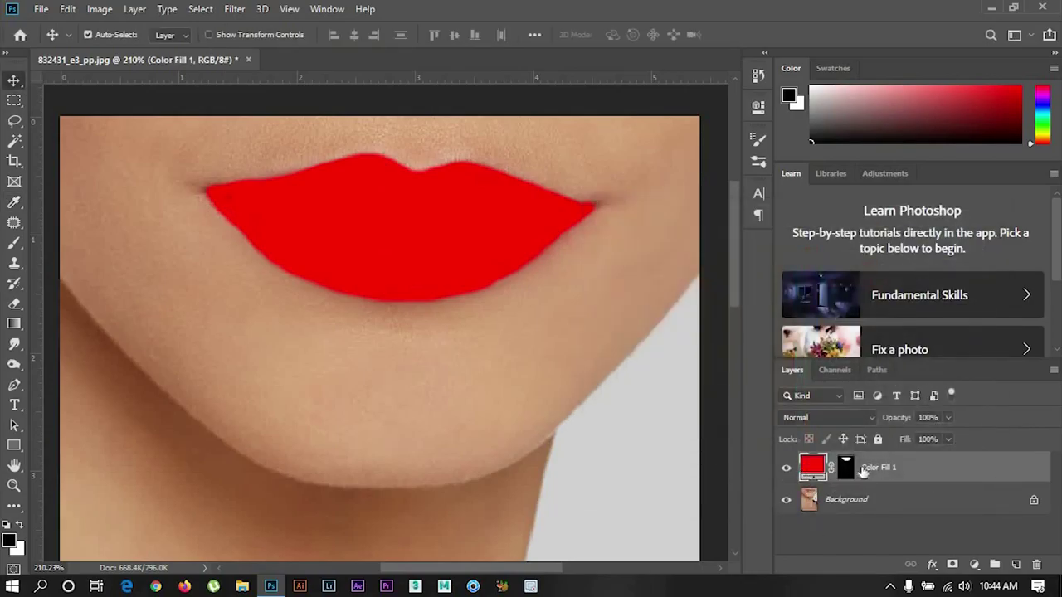
Blend Color Fill 1 in Darken at 53% opacity, zoom out, and hide it to compare
{"action": "left_click", "coordinate": [828, 418]}
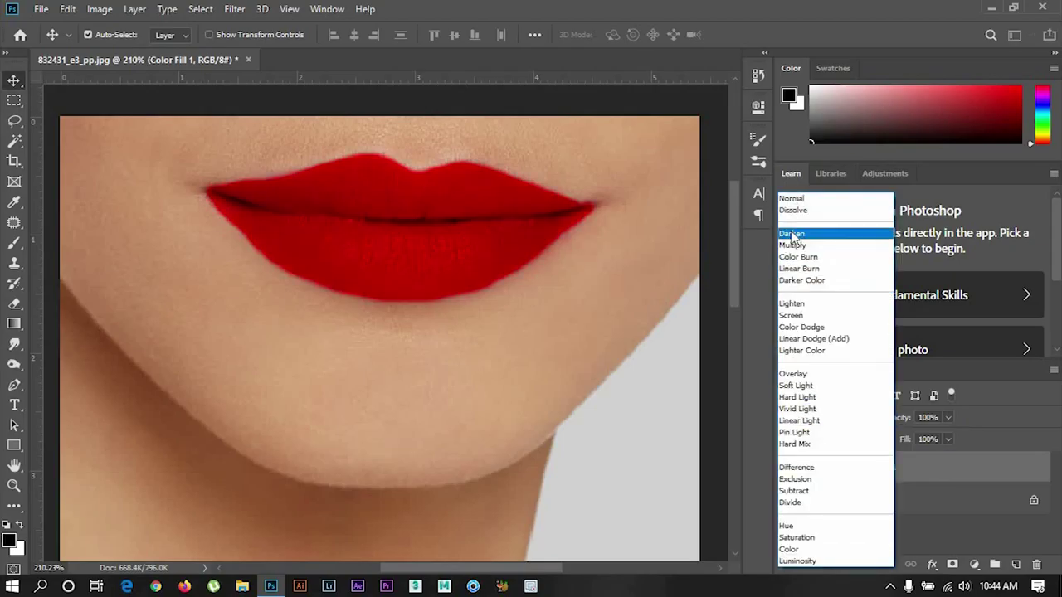
{"action": "left_click", "coordinate": [792, 234]}
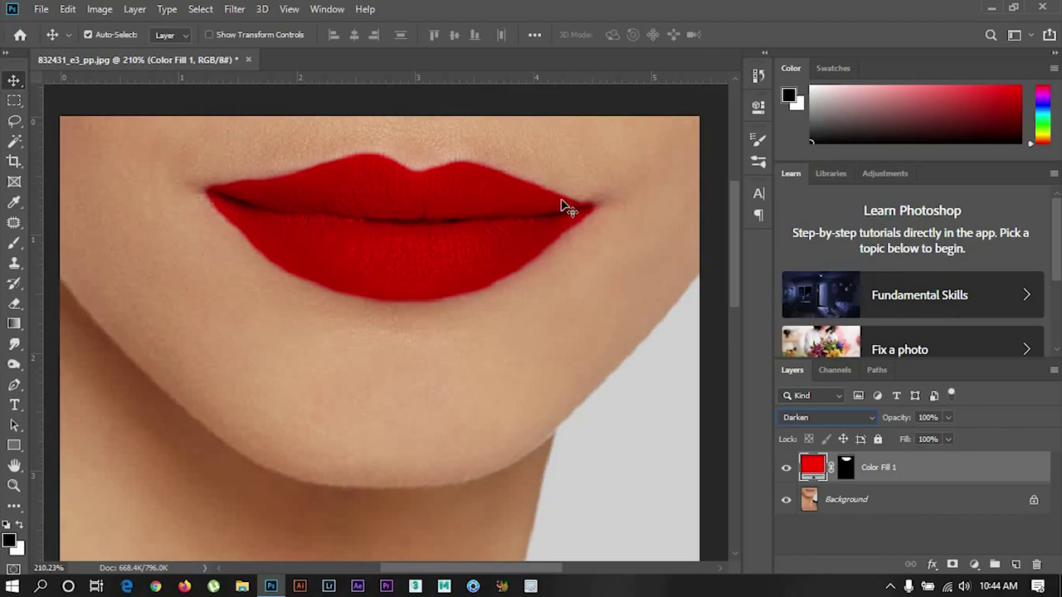
{"action": "left_click", "coordinate": [947, 417]}
{"action": "left_click", "coordinate": [917, 439]}
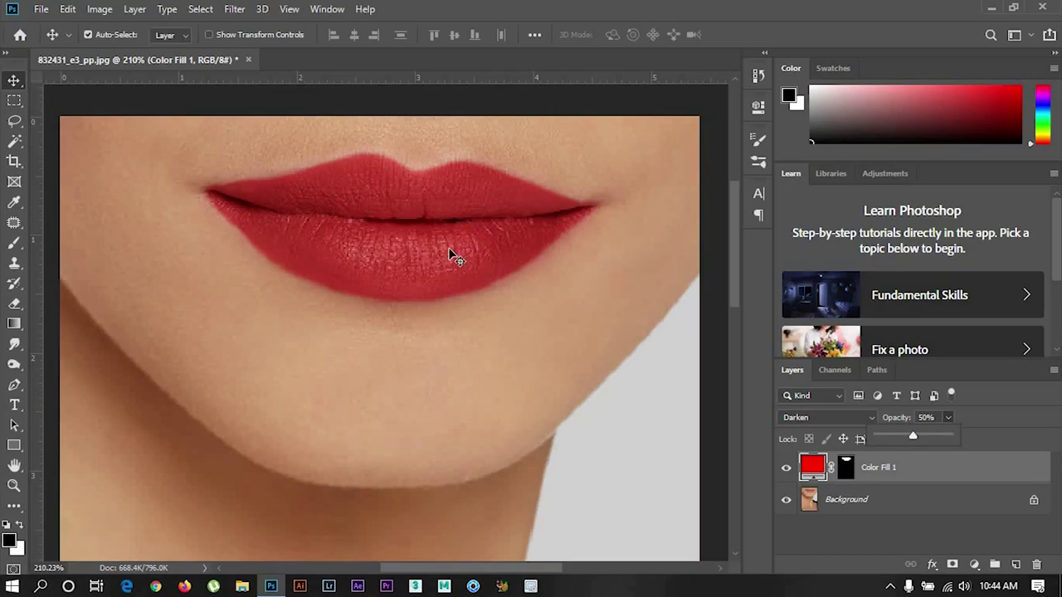
{"action": "scroll", "coordinate": [430, 256], "scroll_direction": "down", "scroll_amount": 3}
{"action": "scroll", "coordinate": [431, 273], "scroll_direction": "down", "scroll_amount": 5}
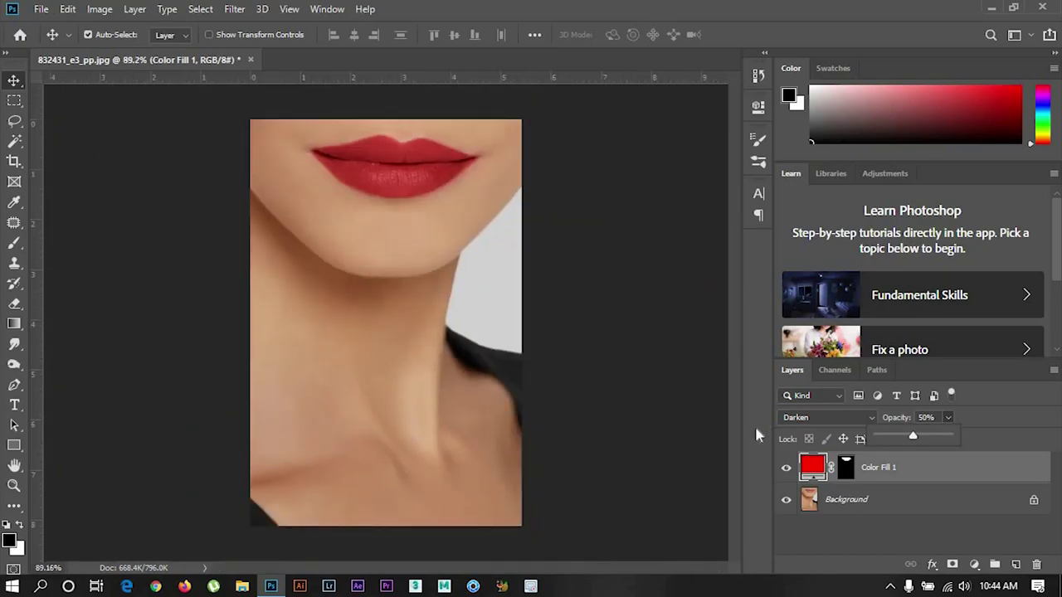
{"action": "left_click", "coordinate": [786, 469]}
{"action": "left_click", "coordinate": [787, 470]}
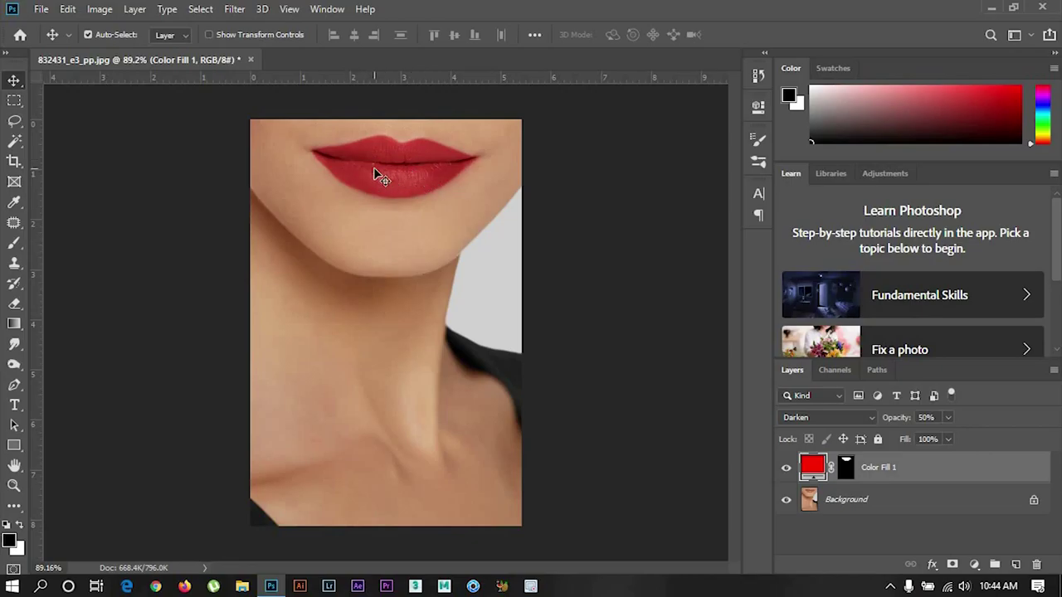
{"action": "double_click", "coordinate": [812, 469]}
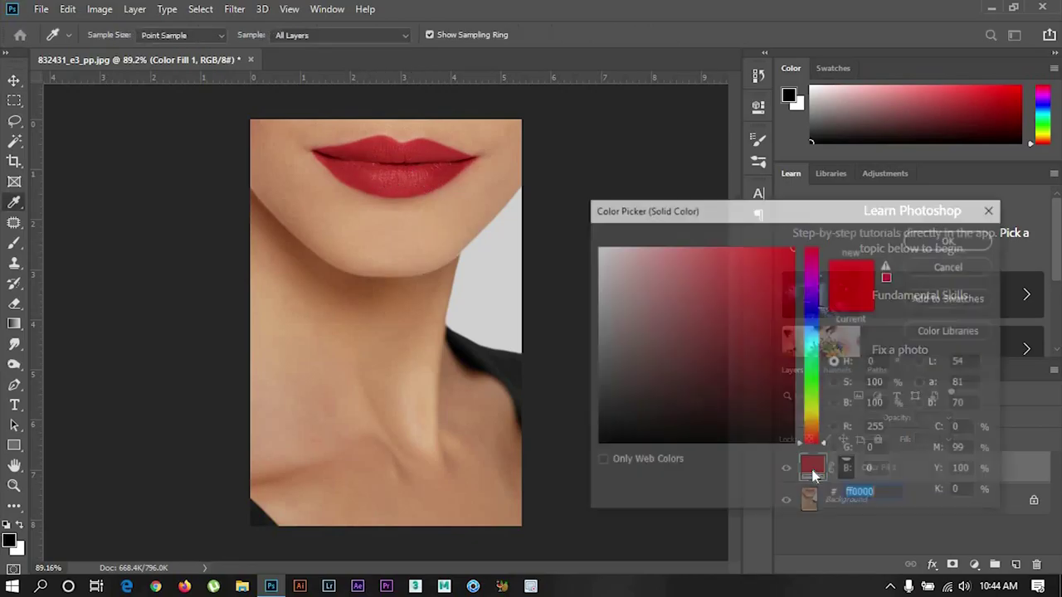
{"action": "left_click_drag", "start_coordinate": [827, 446], "coordinate": [823, 249]}
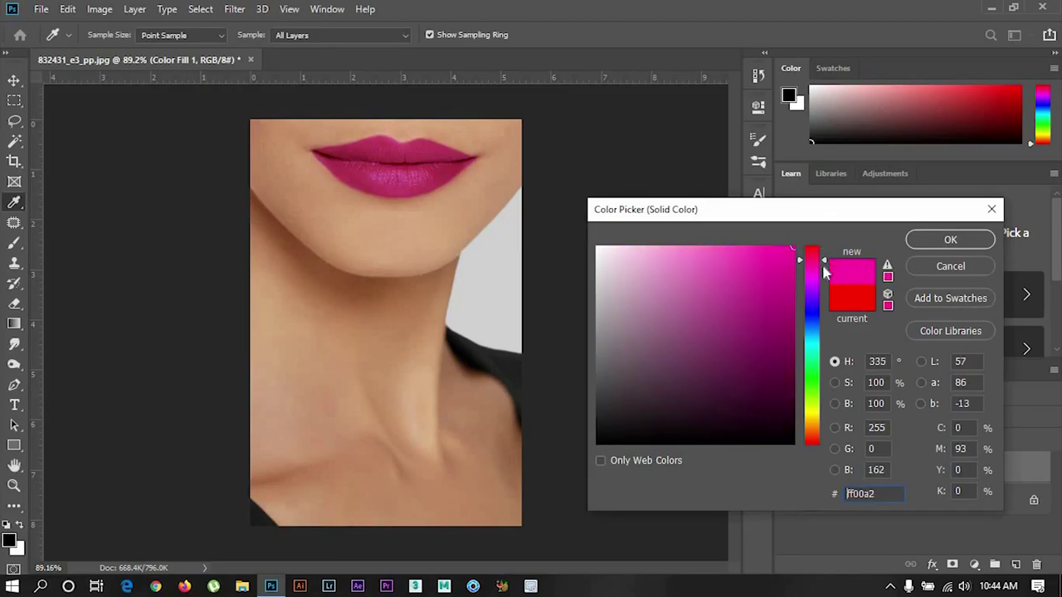
{"action": "left_click", "coordinate": [819, 306]}
{"action": "mouse_move", "coordinate": [815, 339]}
{"action": "left_mouse_down"}
{"action": "mouse_move", "coordinate": [820, 235]}
{"action": "mouse_move", "coordinate": [835, 462]}
{"action": "left_mouse_up"}
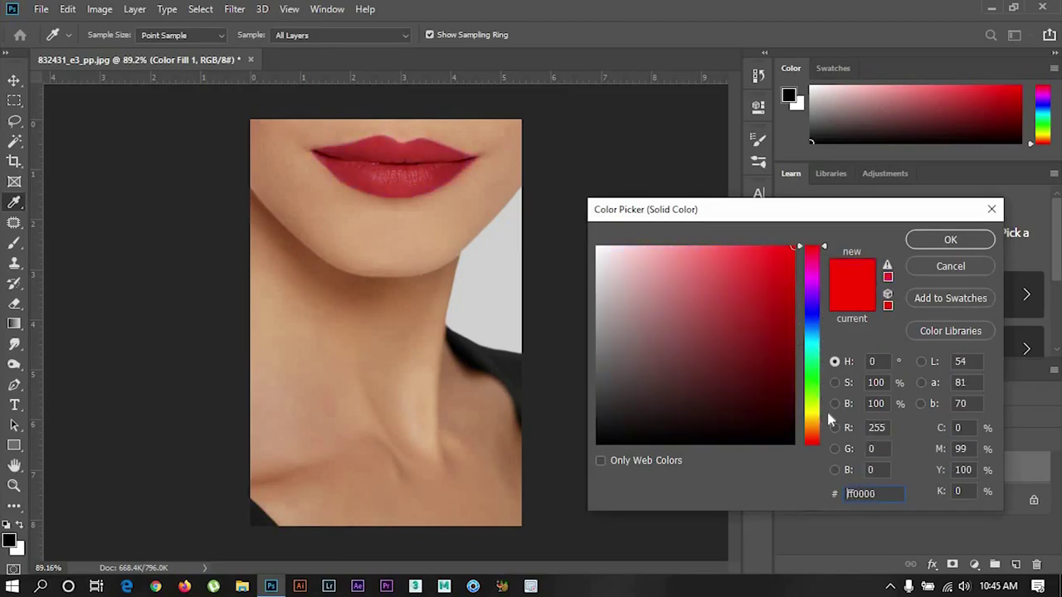
{"action": "left_click", "coordinate": [952, 240]}
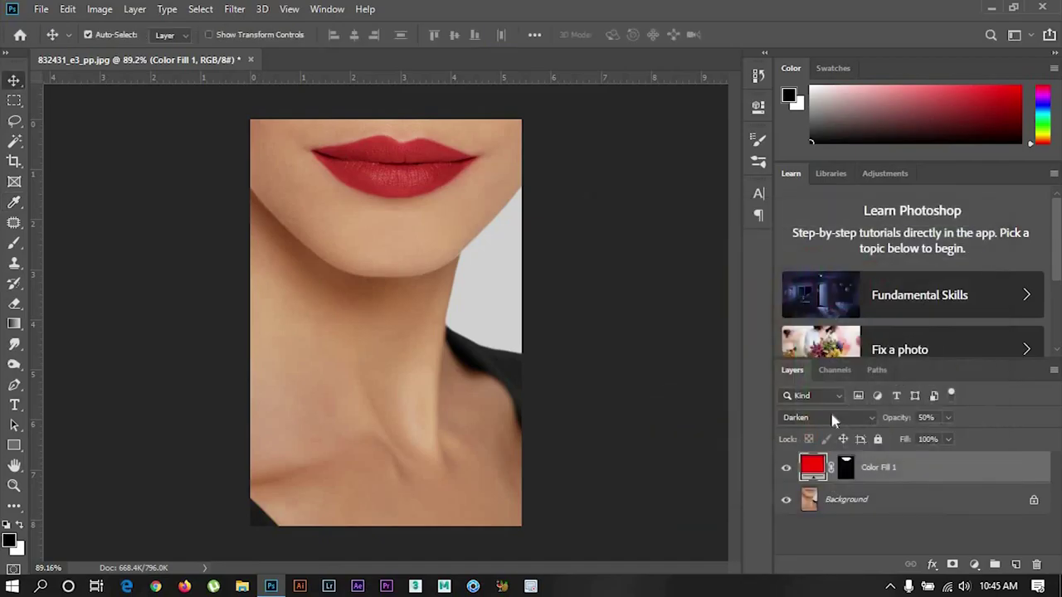
Add a Brightness/Contrast adjustment layer above the color fill
{"action": "left_click", "coordinate": [975, 566]}
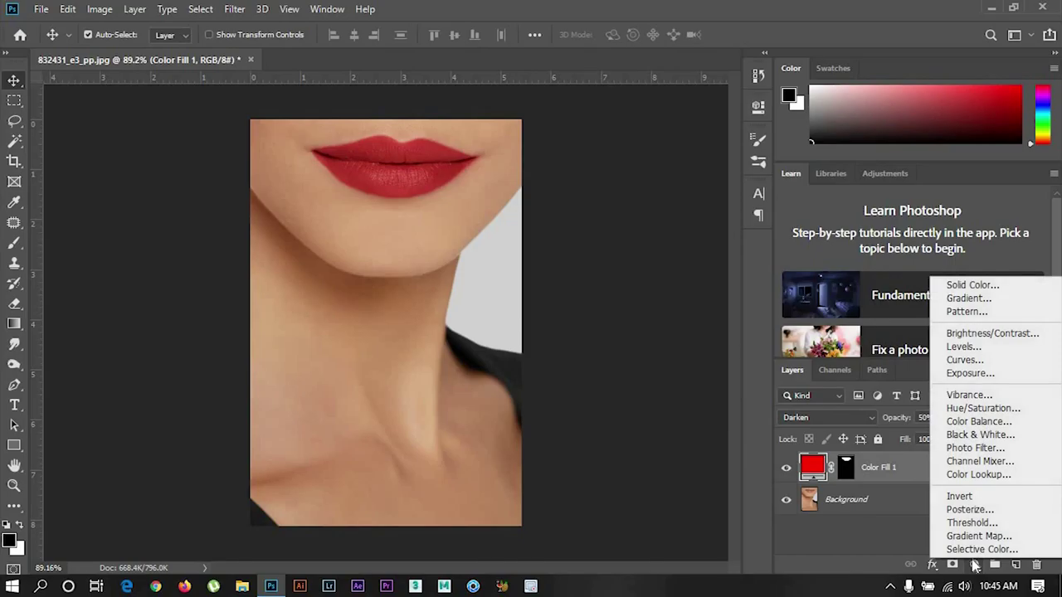
{"action": "left_click", "coordinate": [976, 333]}
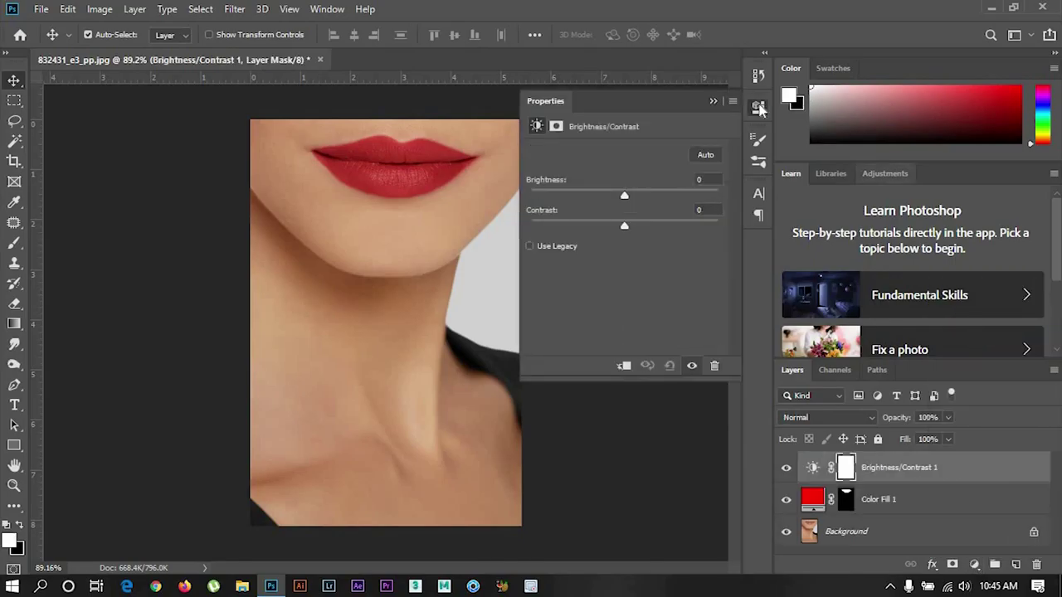
{"action": "left_click", "coordinate": [712, 101]}
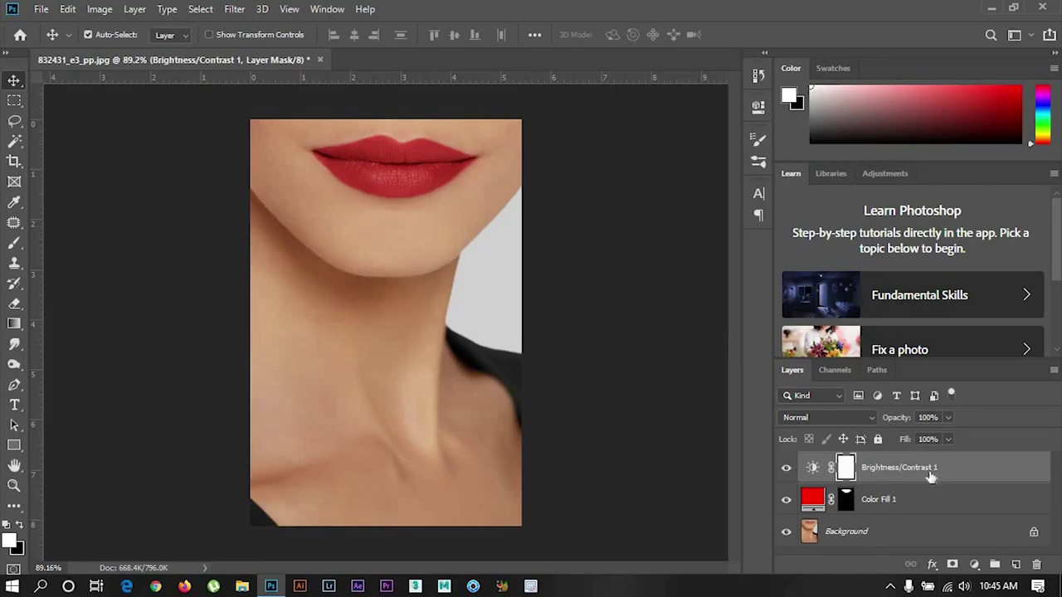
Copy Color Fill 1's lip mask onto Brightness/Contrast 1, replacing its mask
{"action": "left_click", "coordinate": [846, 508]}
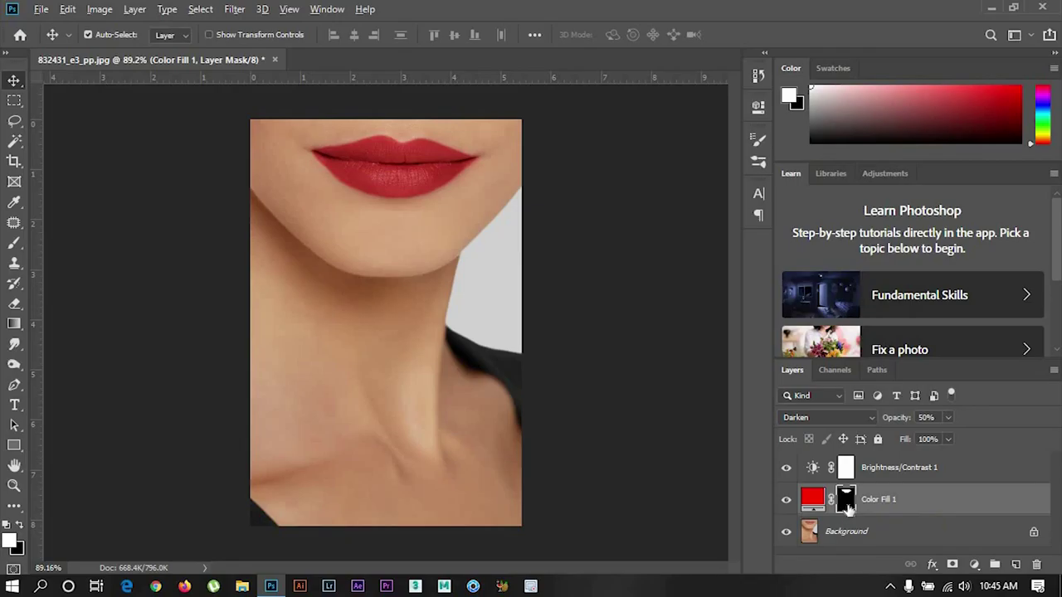
{"action": "left_click_drag", "start_coordinate": [846, 507], "coordinate": [847, 477]}
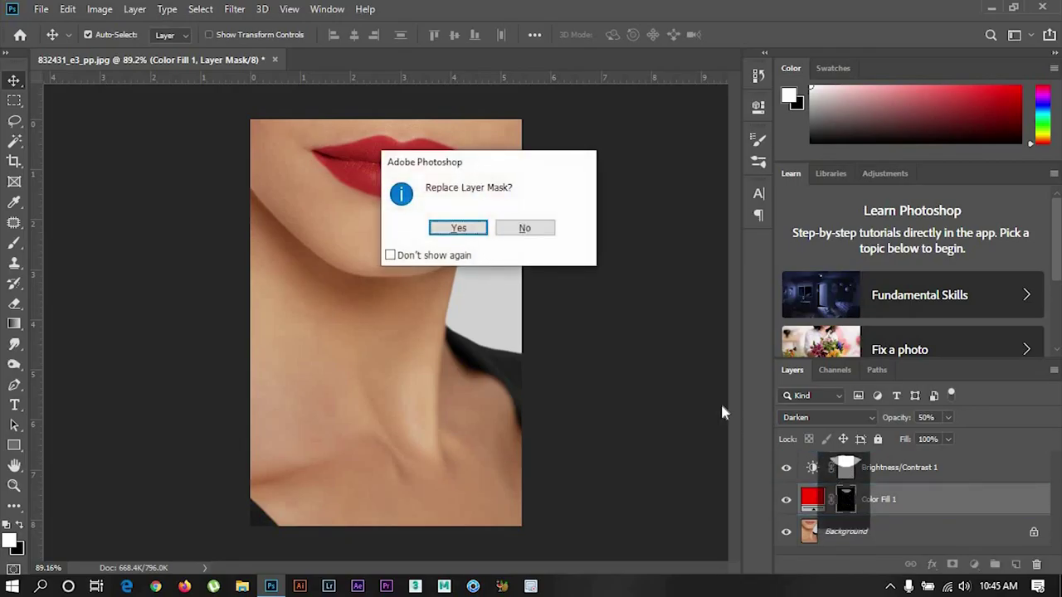
{"action": "left_click", "coordinate": [475, 230]}
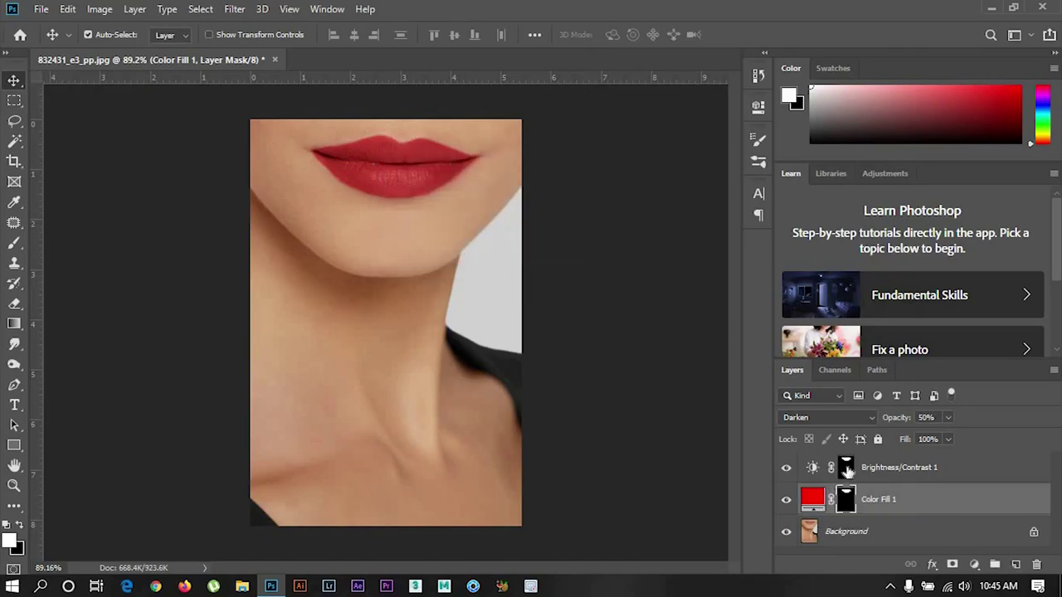
{"action": "left_click", "coordinate": [846, 469]}
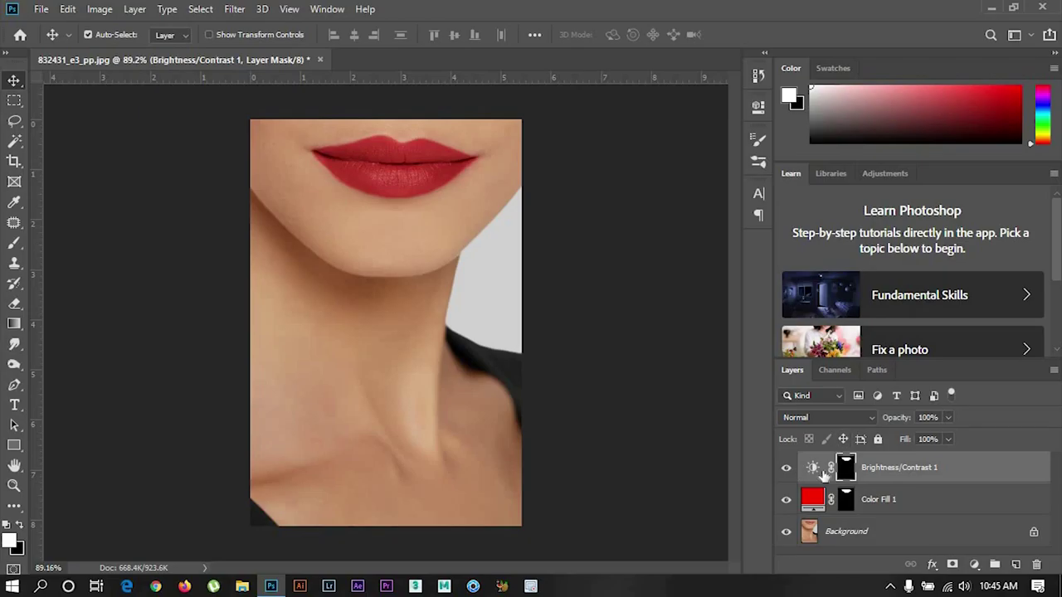
{"action": "double_click", "coordinate": [814, 468]}
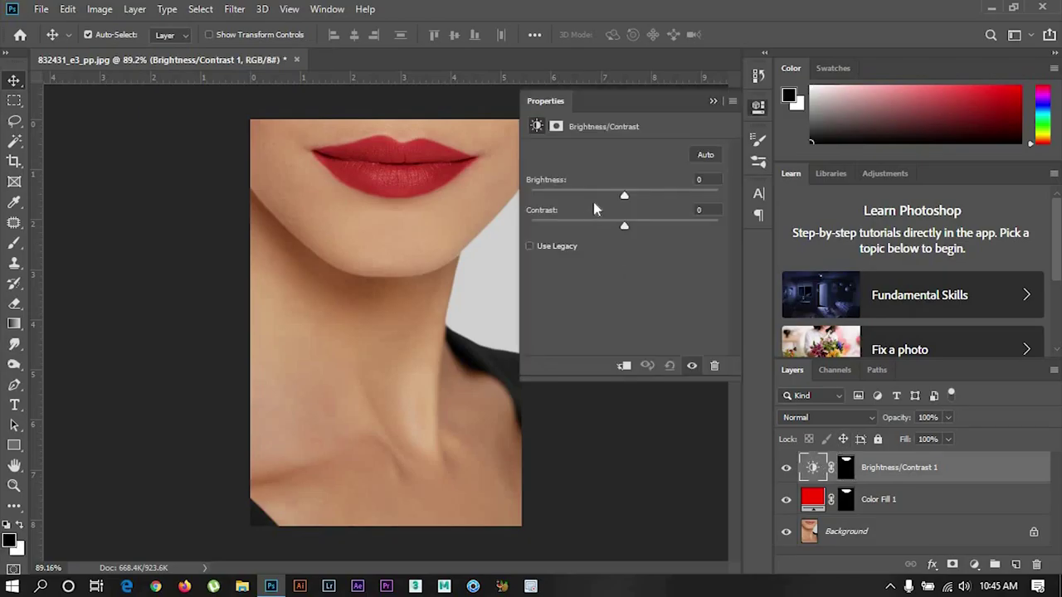
Set Brightness/Contrast 1 to brightness -17 and contrast -11
{"action": "mouse_move", "coordinate": [624, 199]}
{"action": "left_mouse_down"}
{"action": "mouse_move", "coordinate": [665, 198]}
{"action": "mouse_move", "coordinate": [547, 197]}
{"action": "mouse_move", "coordinate": [661, 197]}
{"action": "mouse_move", "coordinate": [601, 198]}
{"action": "mouse_move", "coordinate": [712, 226]}
{"action": "left_mouse_up"}
{"action": "left_click", "coordinate": [623, 195]}
{"action": "mouse_move", "coordinate": [595, 226]}
{"action": "left_mouse_down"}
{"action": "mouse_move", "coordinate": [561, 226]}
{"action": "mouse_move", "coordinate": [603, 225]}
{"action": "mouse_move", "coordinate": [639, 196]}
{"action": "mouse_move", "coordinate": [614, 195]}
{"action": "left_mouse_up"}
{"action": "left_click", "coordinate": [713, 101]}
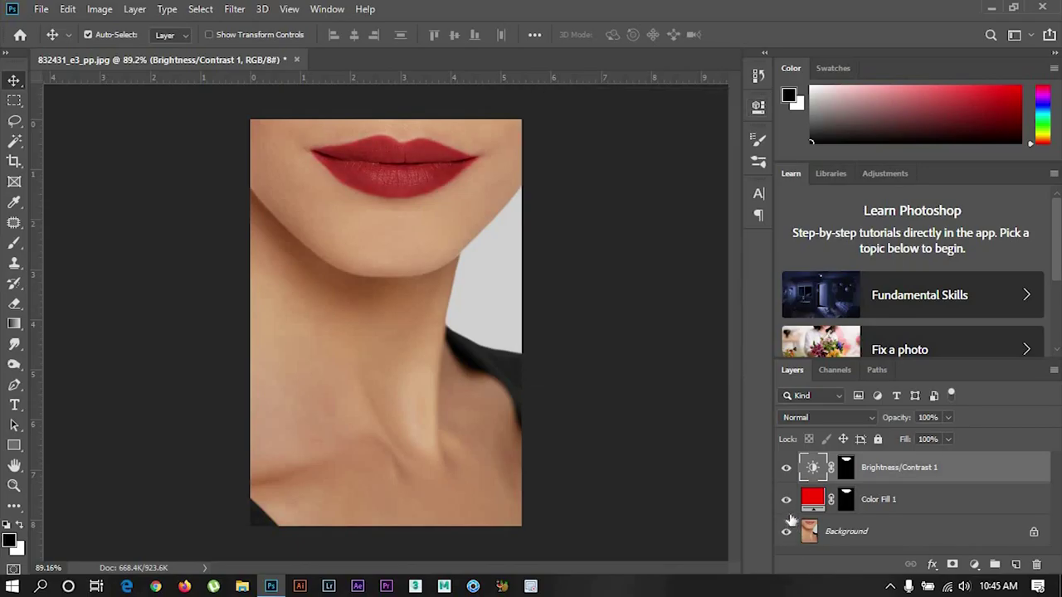
Toggle the red tint and Brightness/Contrast layers off and on to compare with the original lips
{"action": "left_click", "coordinate": [785, 501]}
{"action": "left_click", "coordinate": [785, 502]}
{"action": "left_click", "coordinate": [786, 468]}
{"action": "left_click", "coordinate": [786, 499]}
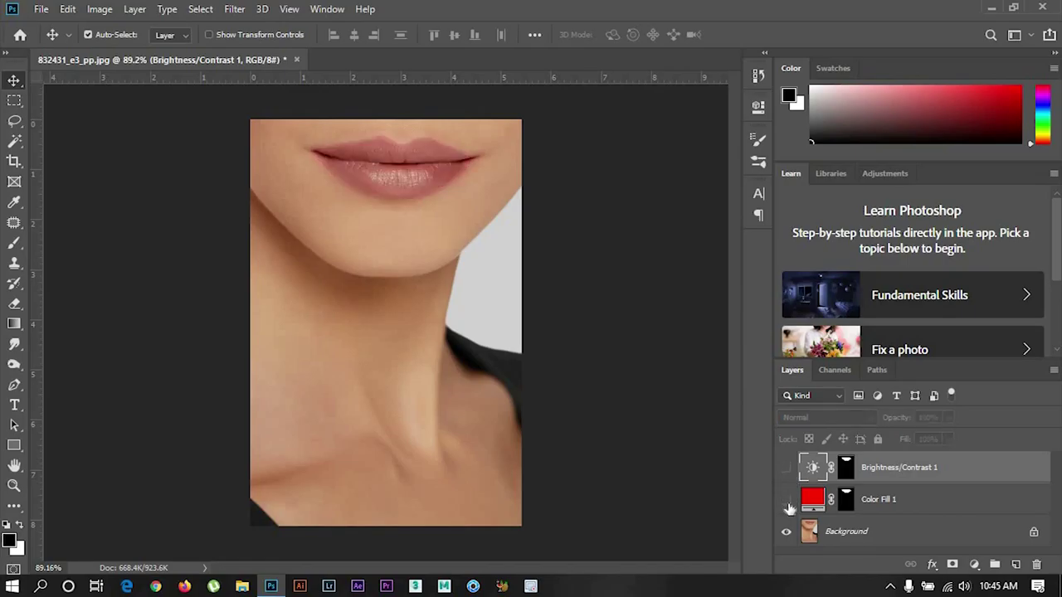
{"action": "left_click", "coordinate": [786, 501]}
{"action": "left_click", "coordinate": [785, 468]}
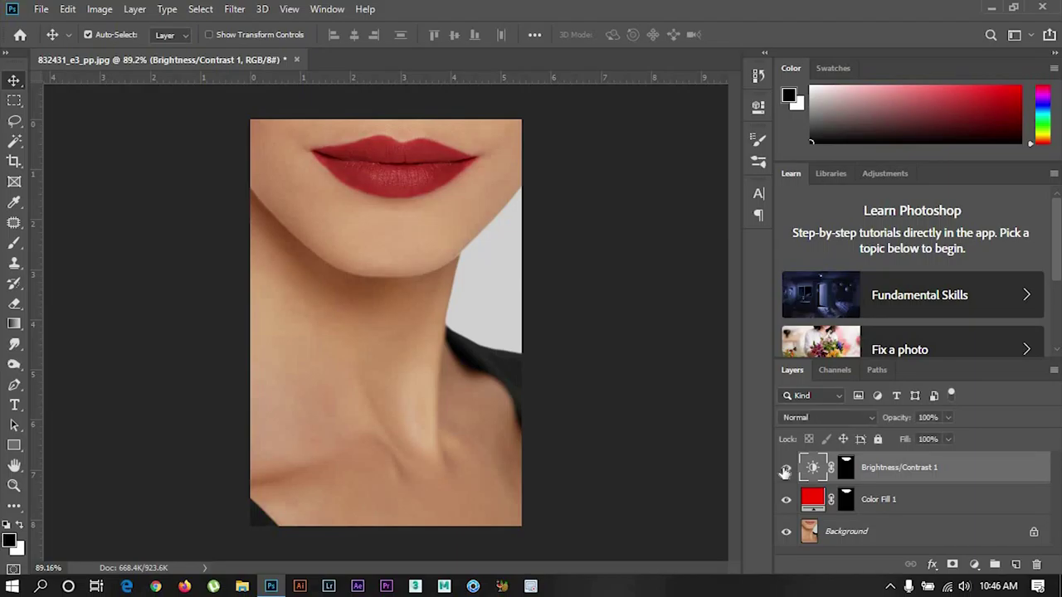